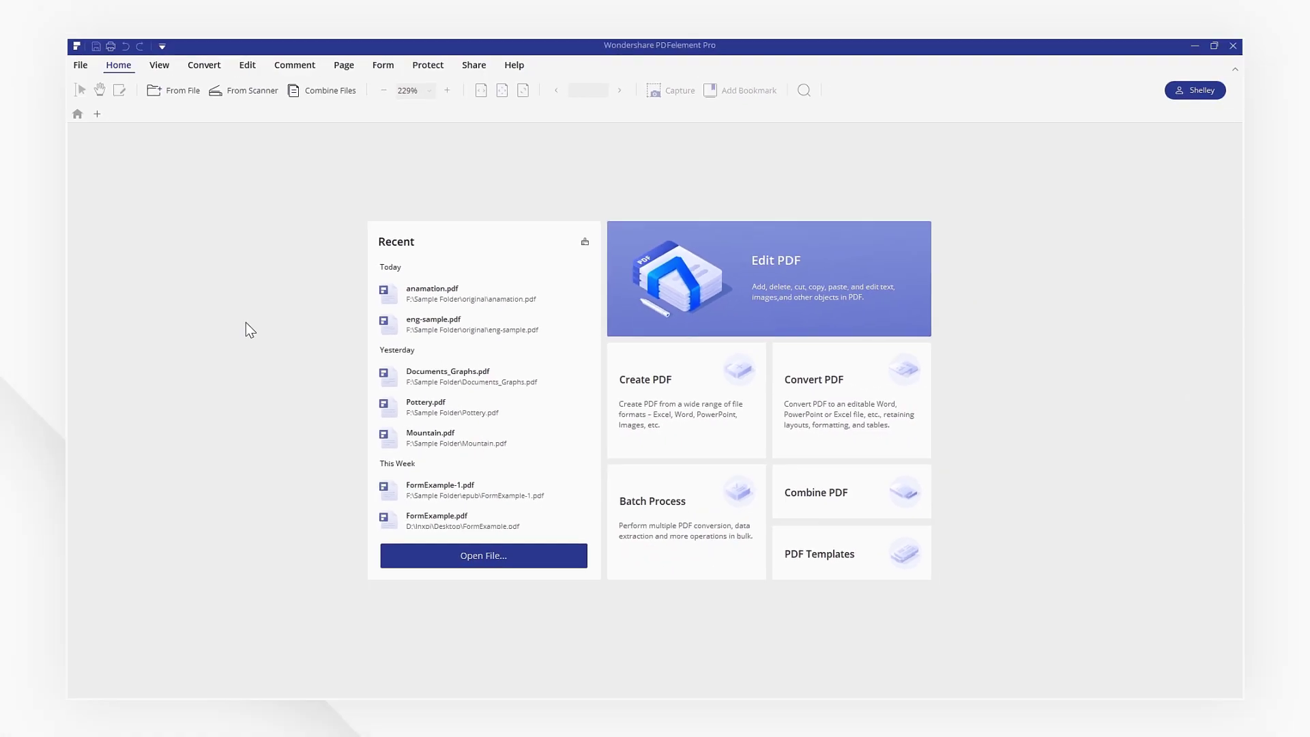
Open anamation.pdf from the recent documents and show the File options.
left_click(425, 297)
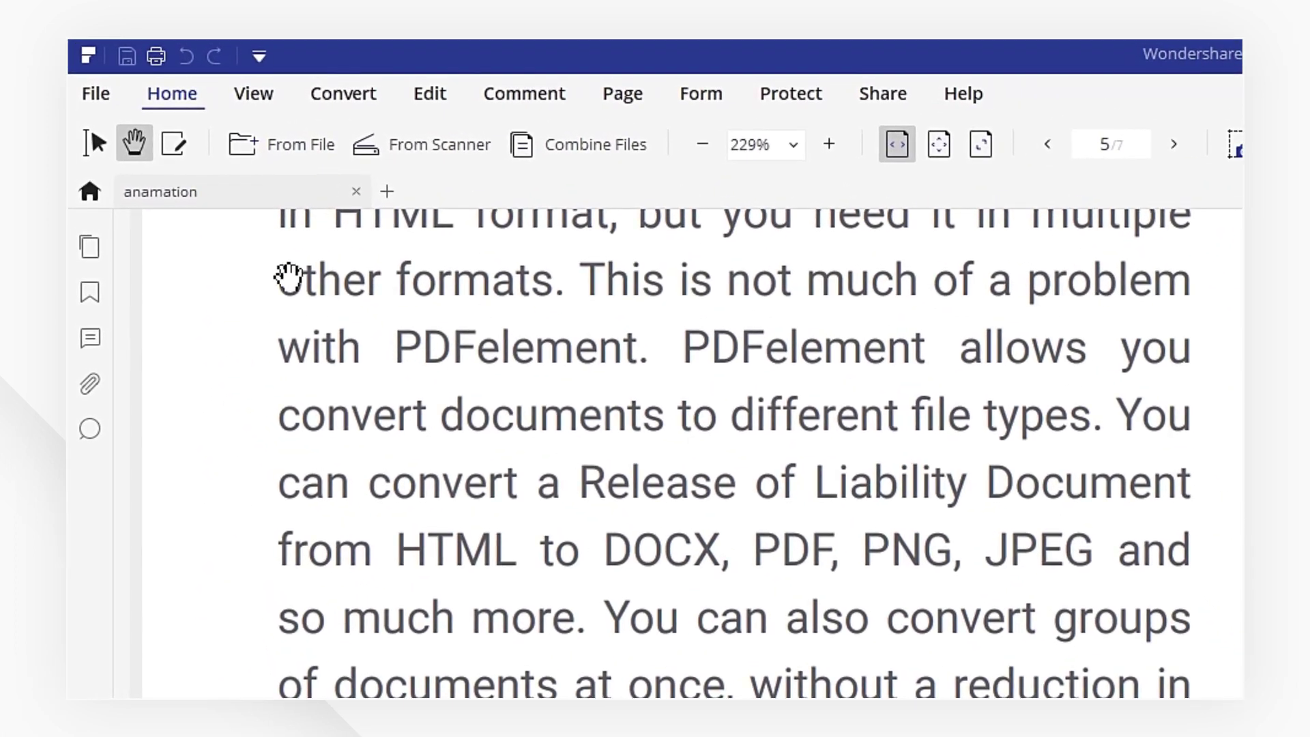
left_click(97, 92)
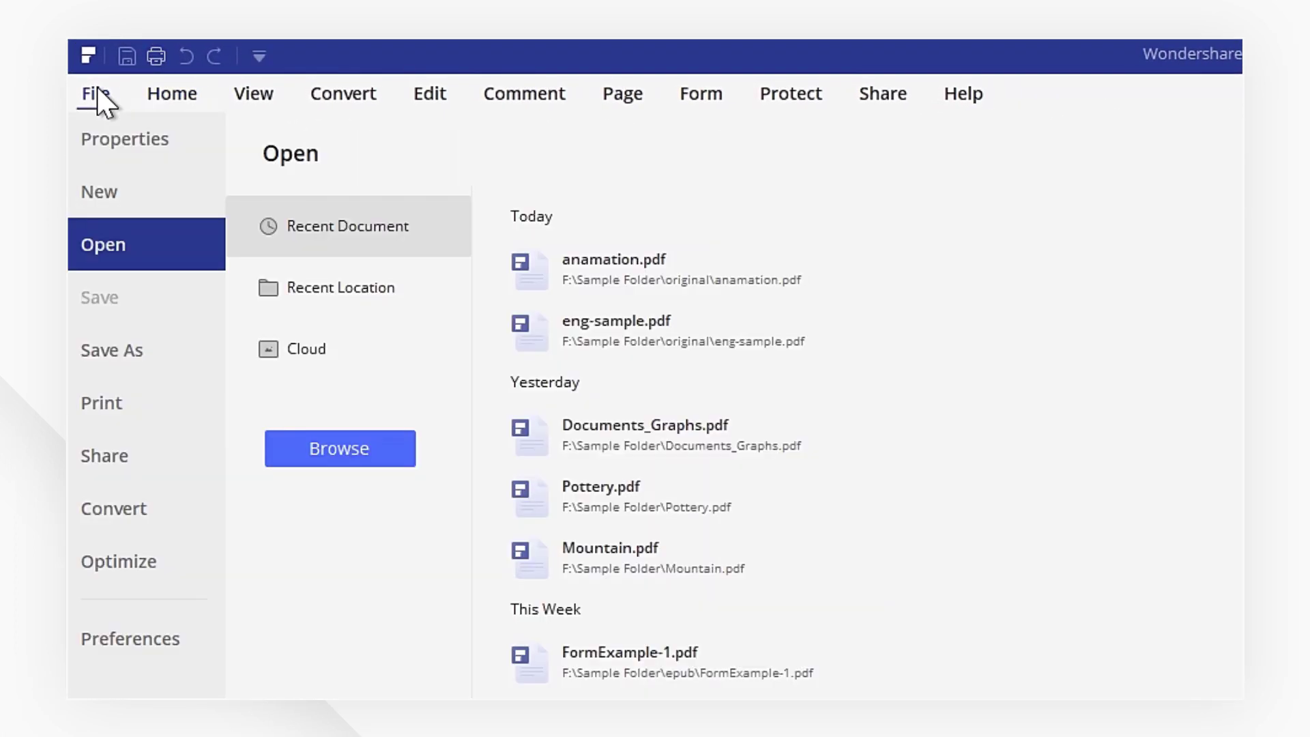
Set Optimize compression to Medium, estimating 2.38M reduced to 0.83M (65.26%).
left_click(116, 421)
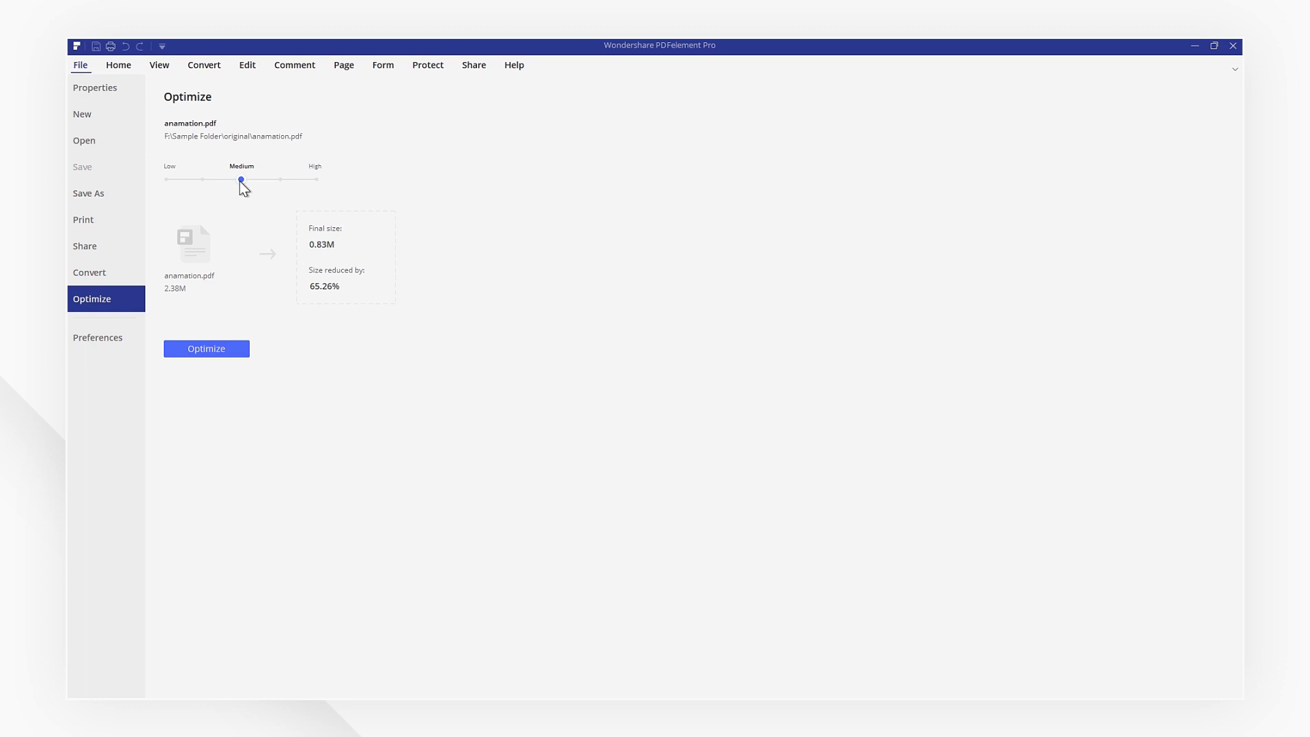
mouse_move(240, 180)
left_mouse_down()
mouse_move(174, 184)
mouse_move(320, 184)
left_mouse_up()
left_click(241, 181)
Compress at Medium and save the copy as anamation_optimize.pdf.
left_click(212, 350)
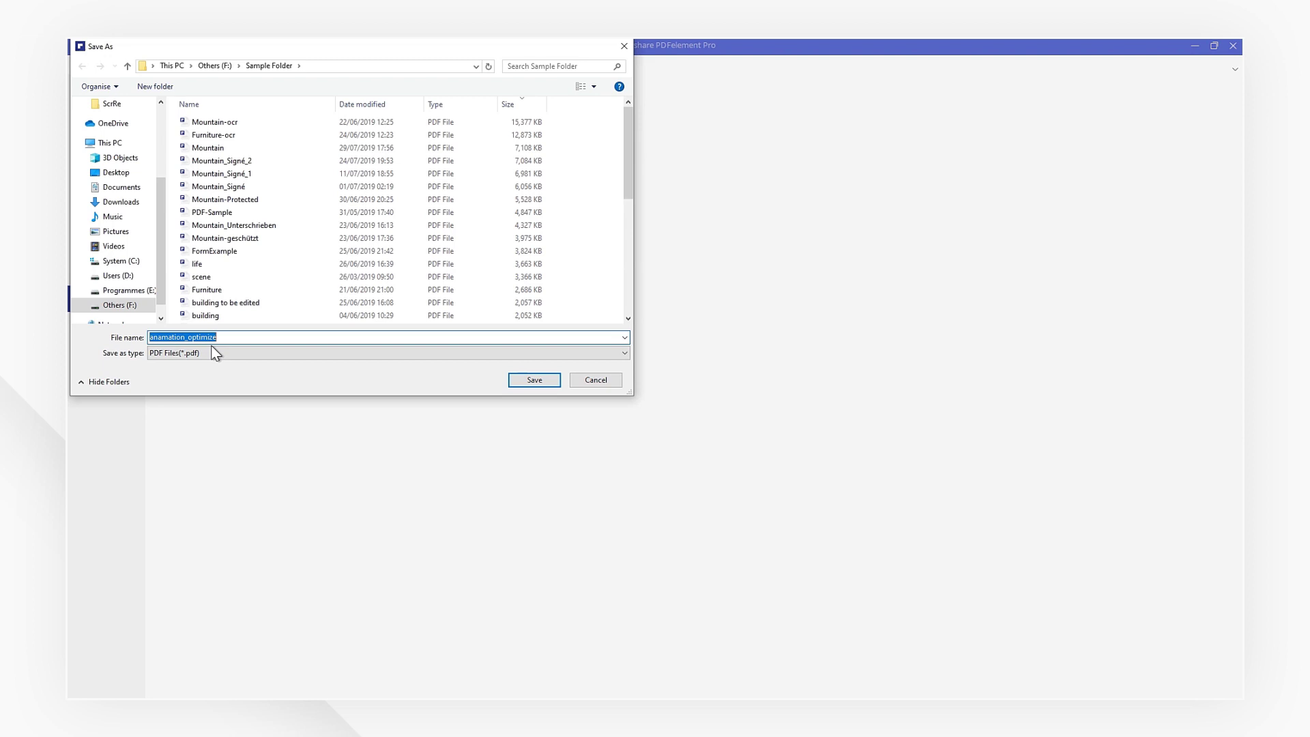
left_click(519, 383)
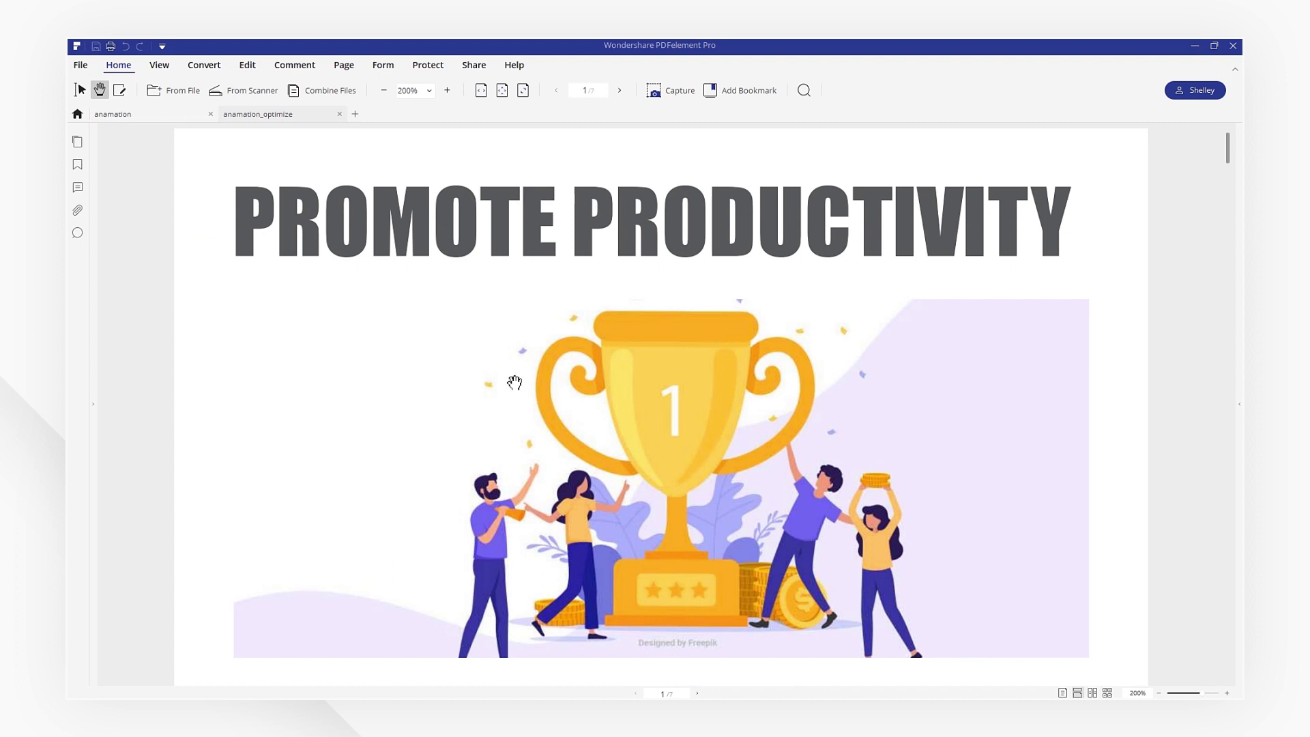
Compare file properties: anamation_optimize.pdf at 848KB versus original anamation.pdf at 2.38MB.
left_click(82, 68)
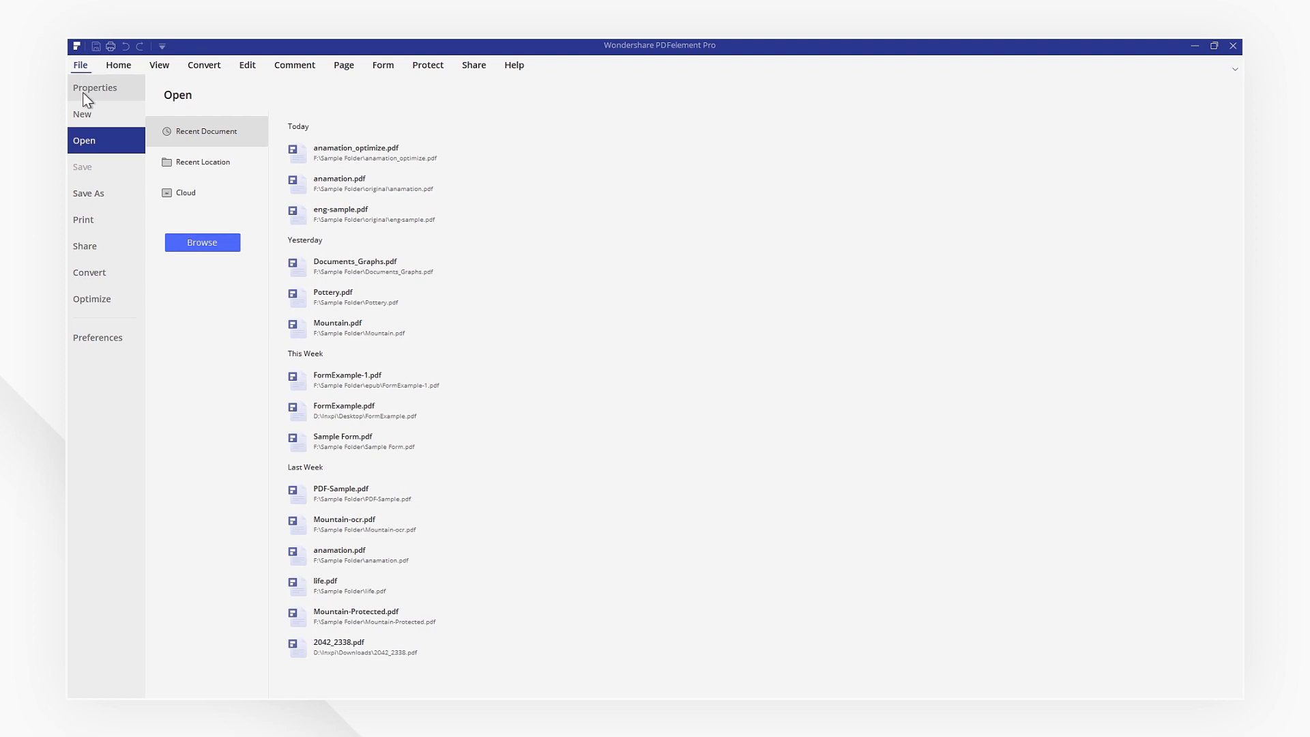
left_click(83, 92)
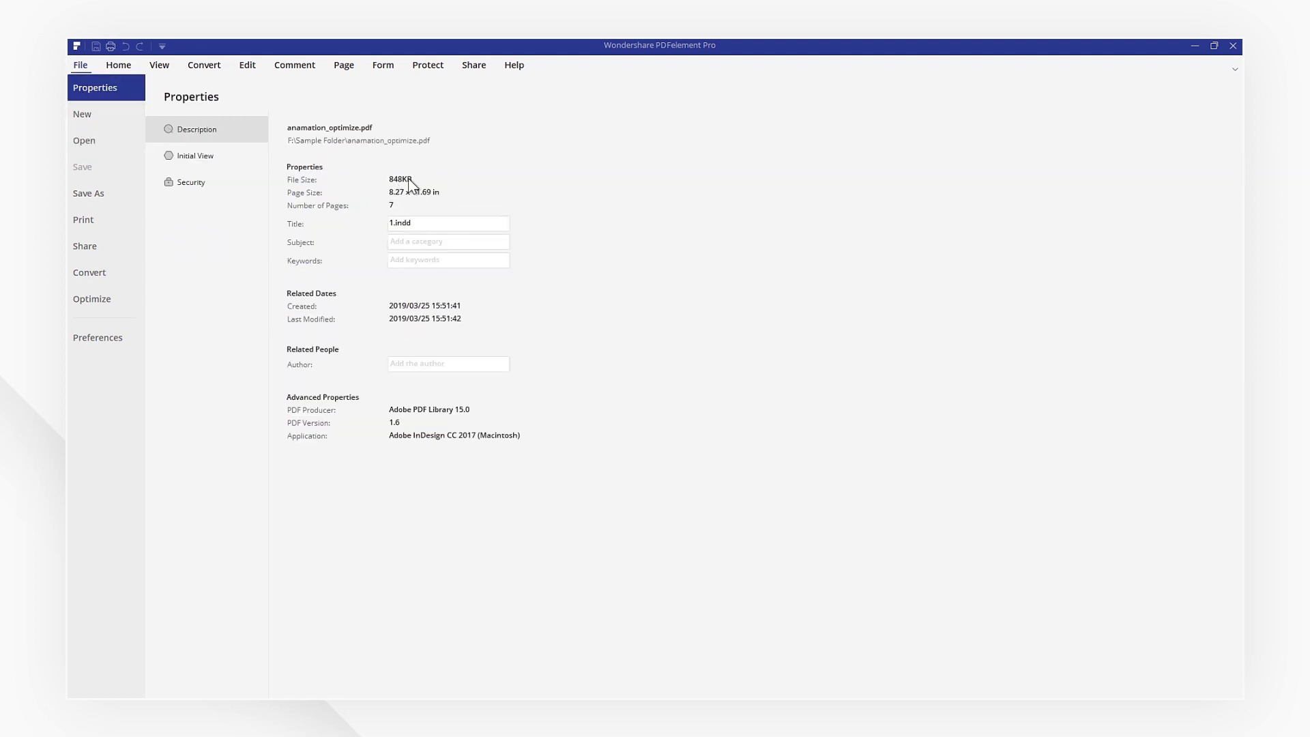
left_click(90, 69)
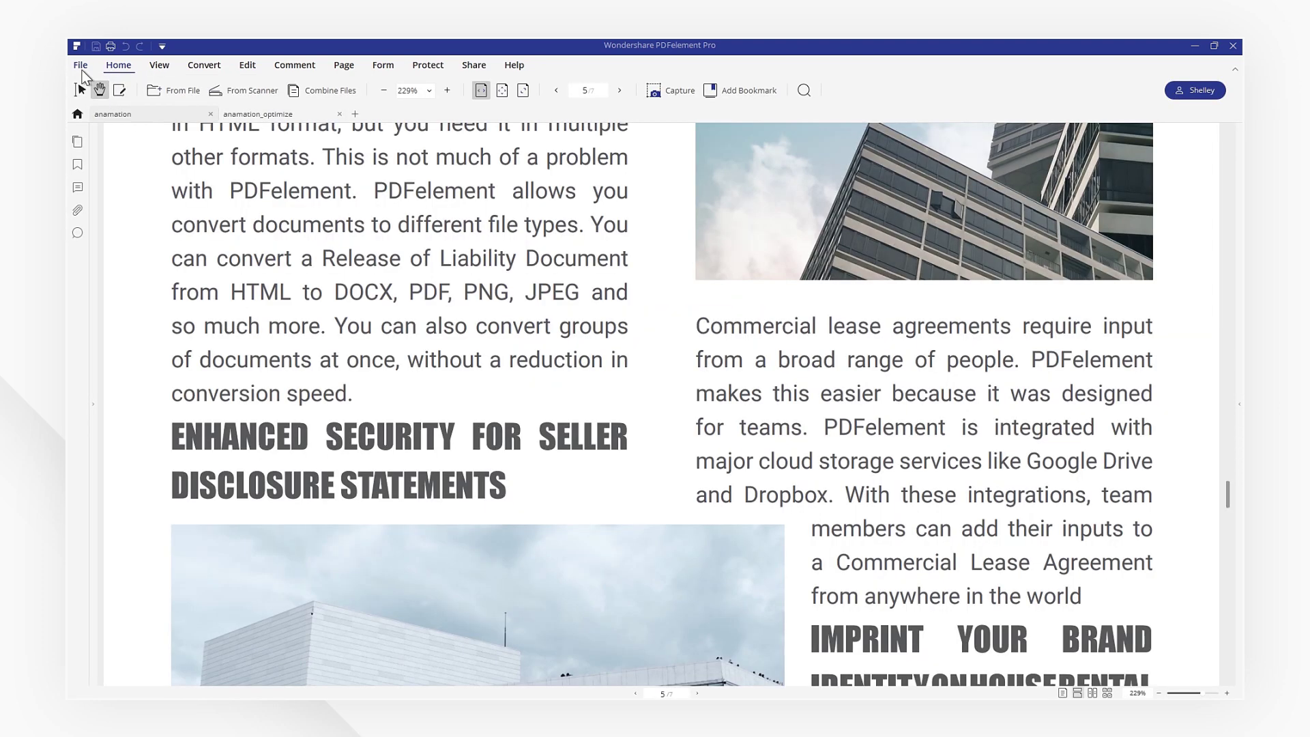
left_click(81, 66)
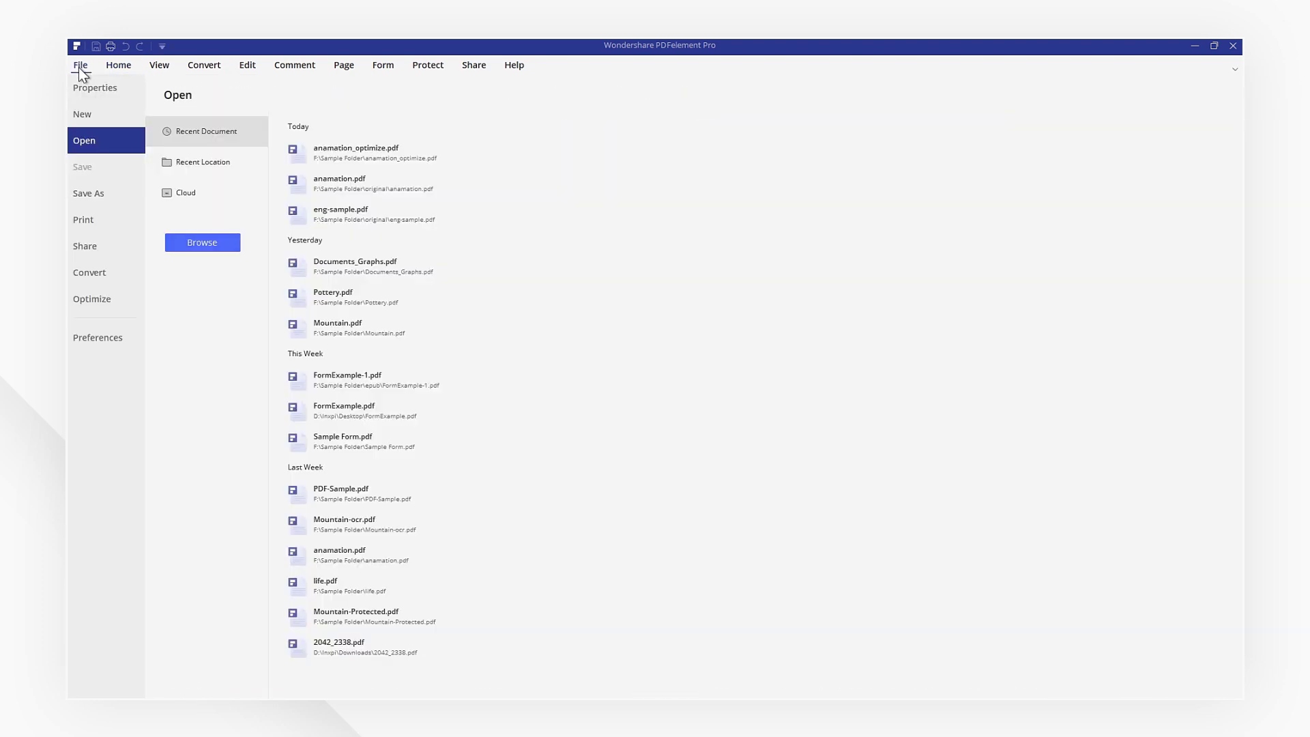
left_click(94, 87)
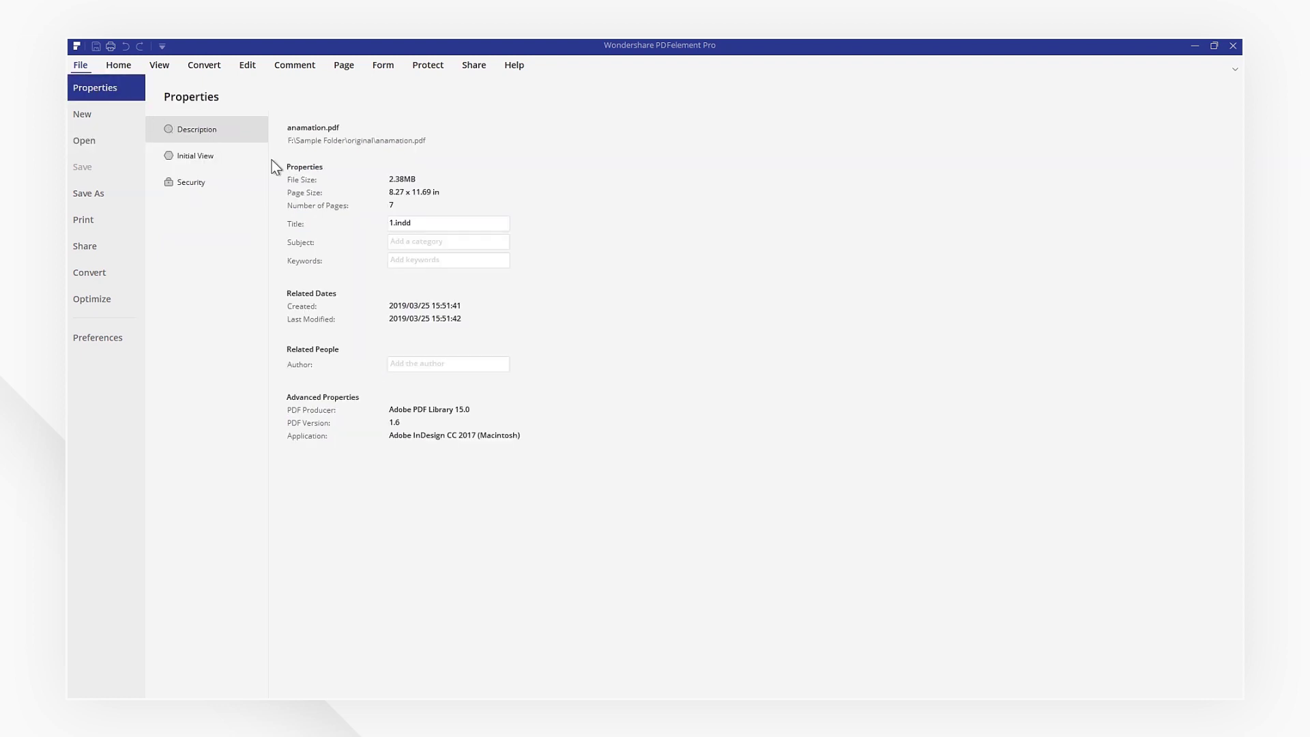